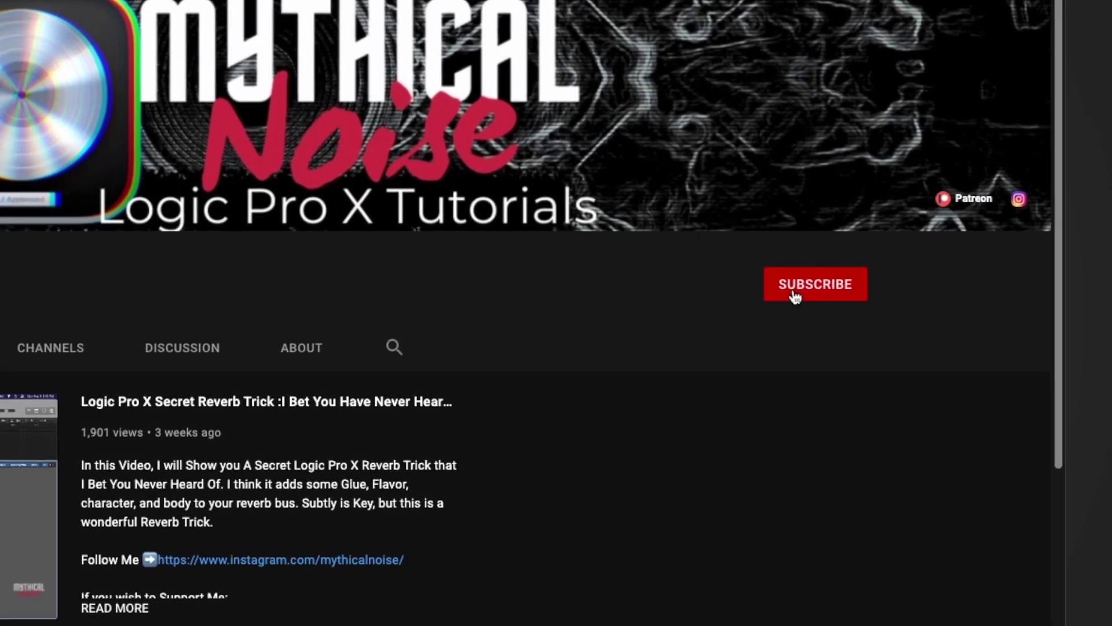
Subscribe to the Logic Pro X tutorials channel with notifications set to All
left_click(909, 281)
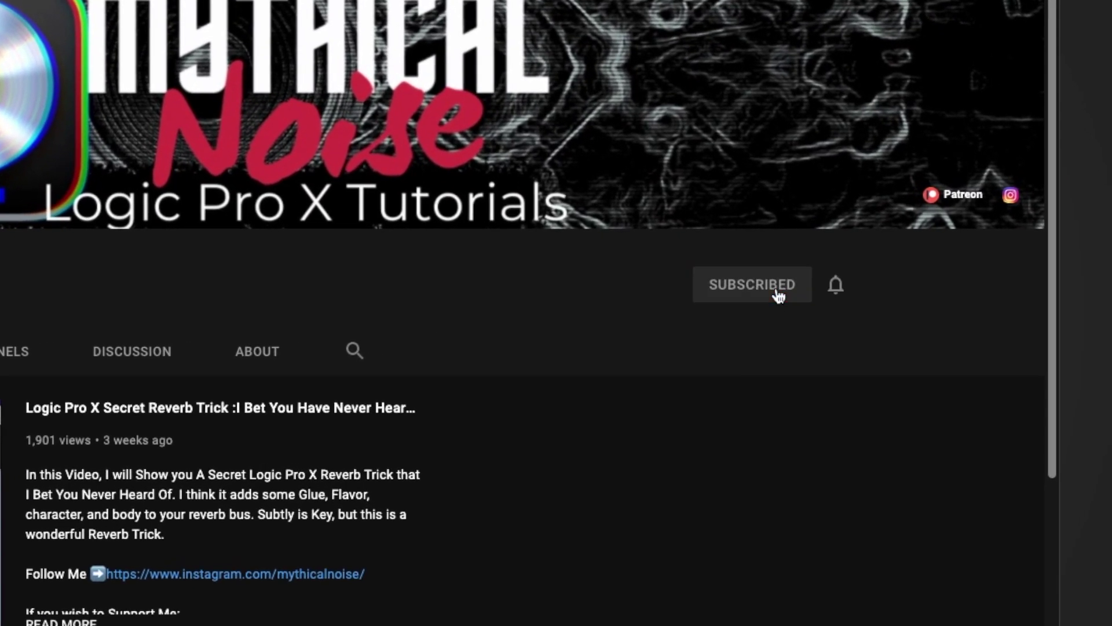
left_click(835, 288)
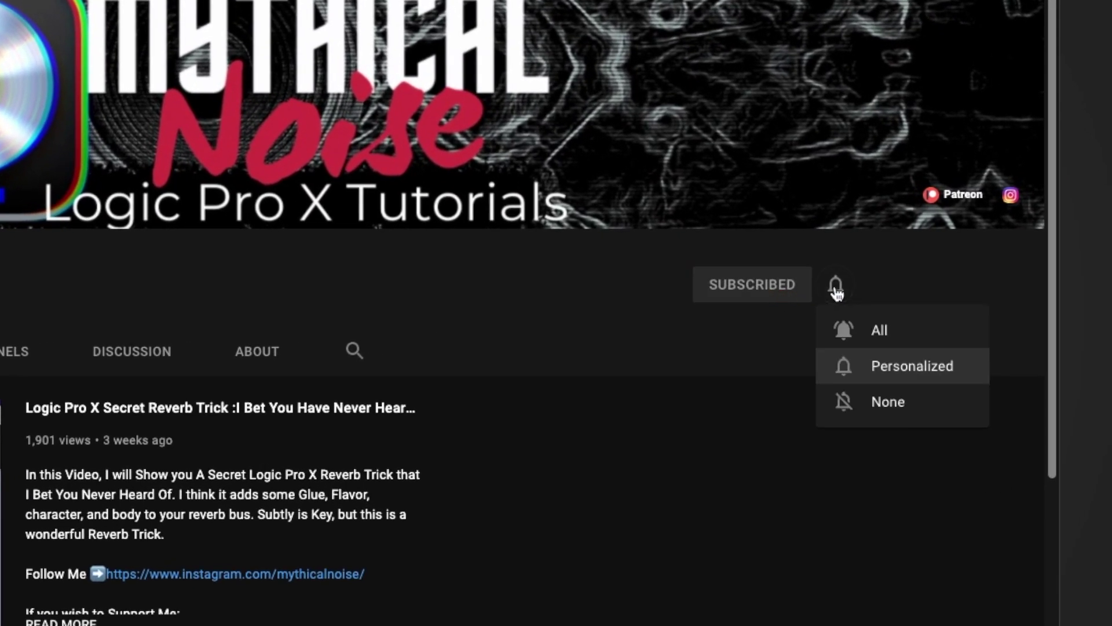
left_click(862, 329)
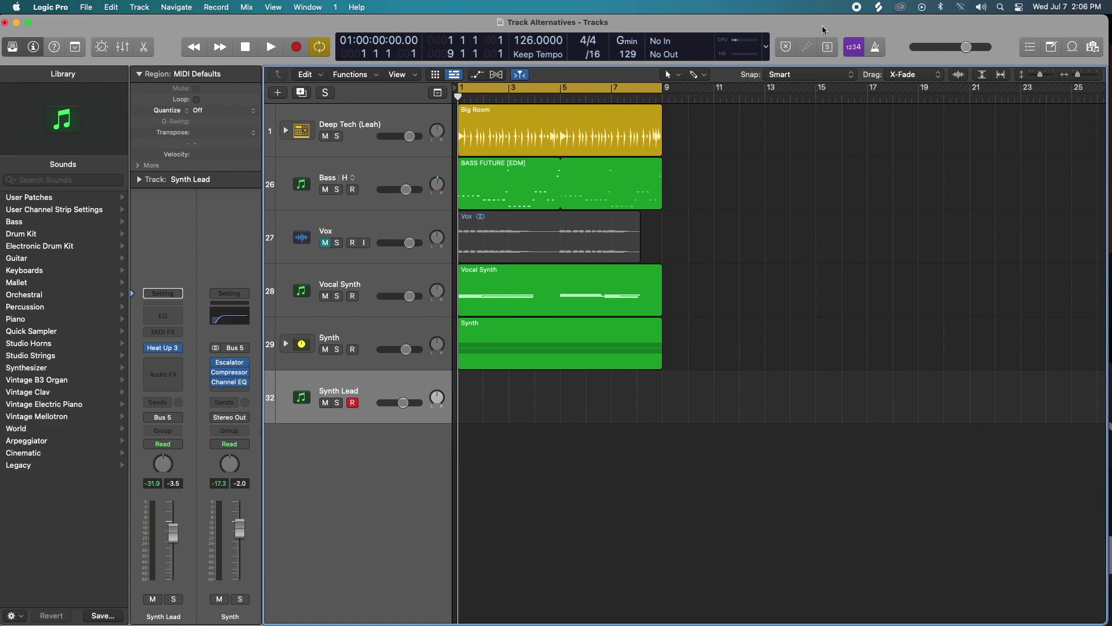
Tick Capture Recording under Transport in the Customize Control Bar and Display settings
left_click(765, 48)
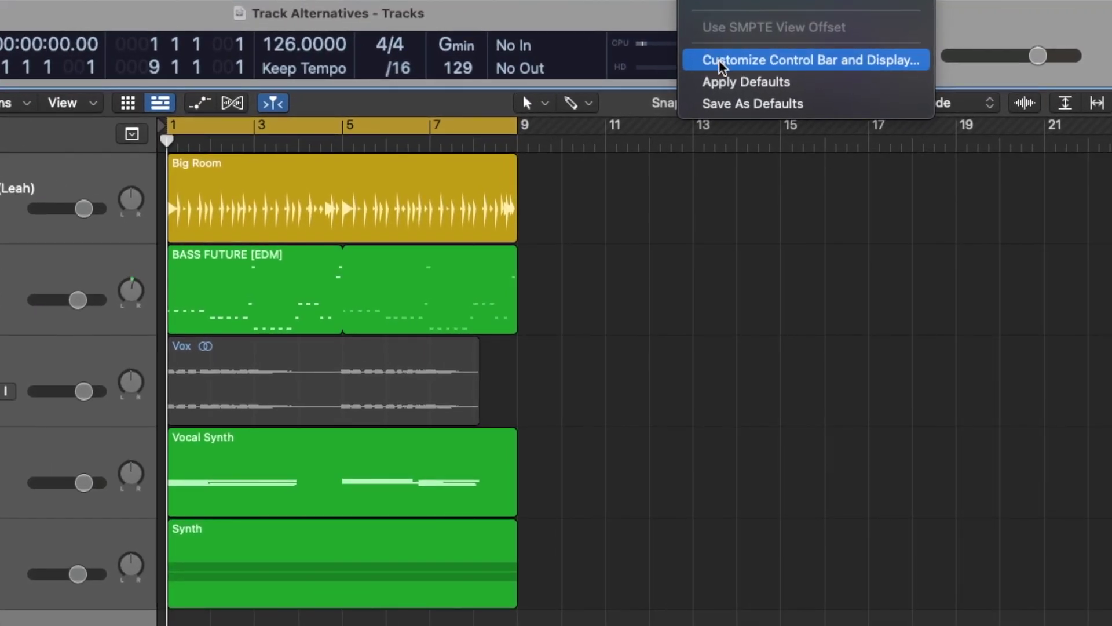
left_click(719, 61)
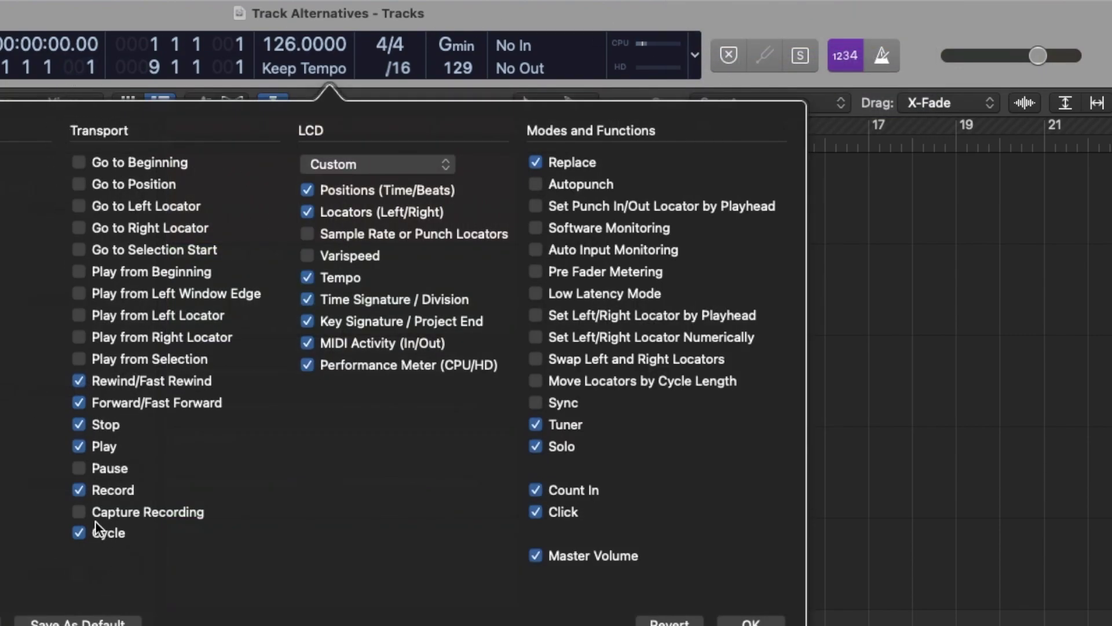
left_click(79, 511)
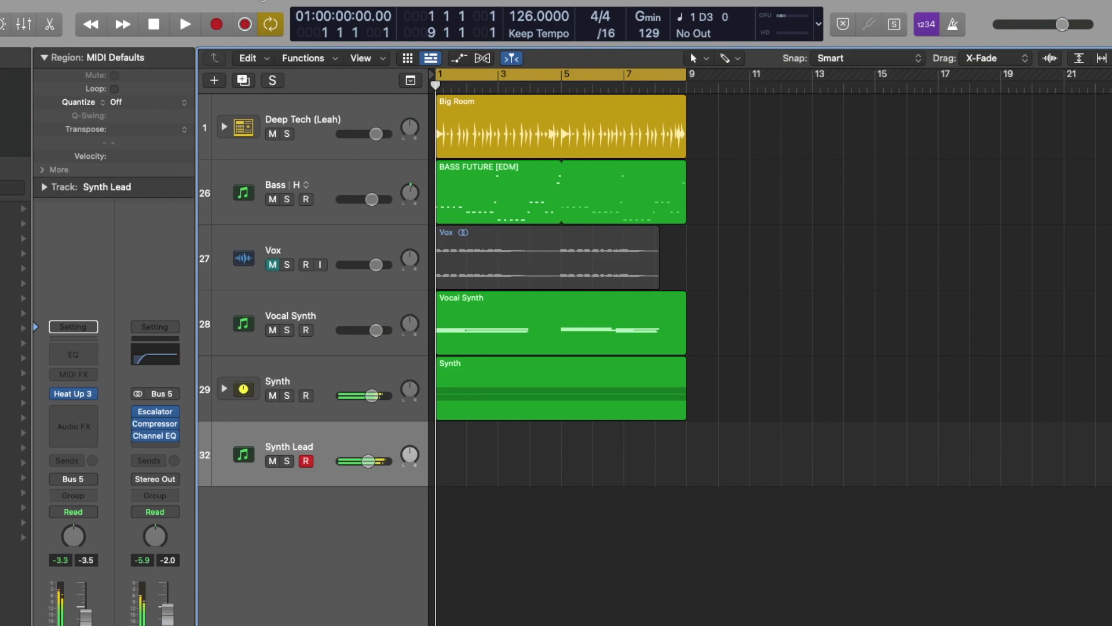
left_click(244, 25)
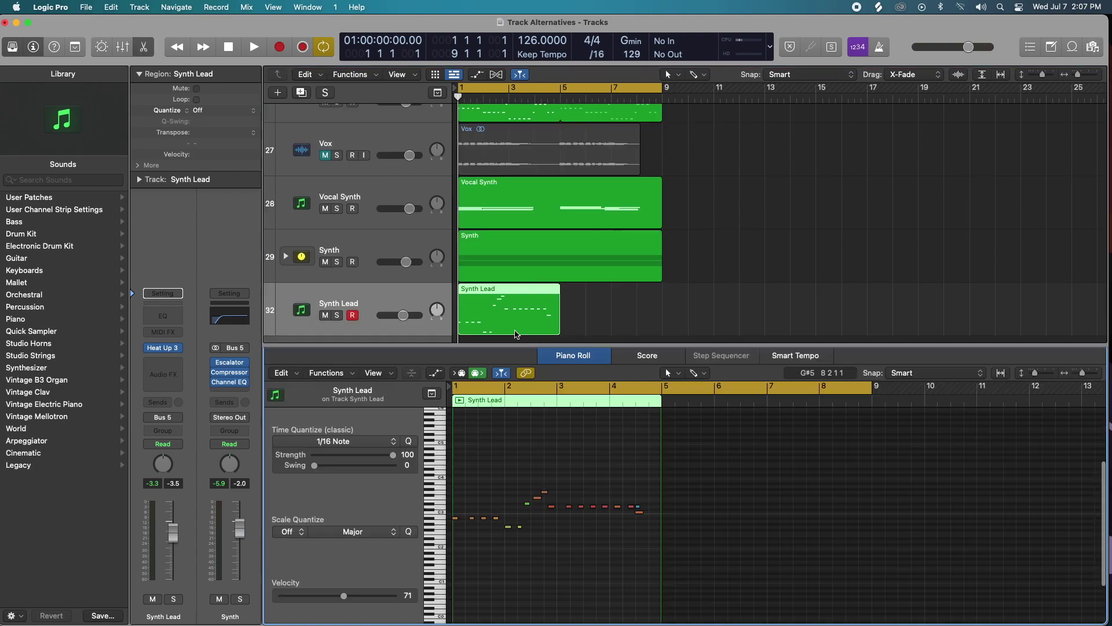
double_click(516, 385)
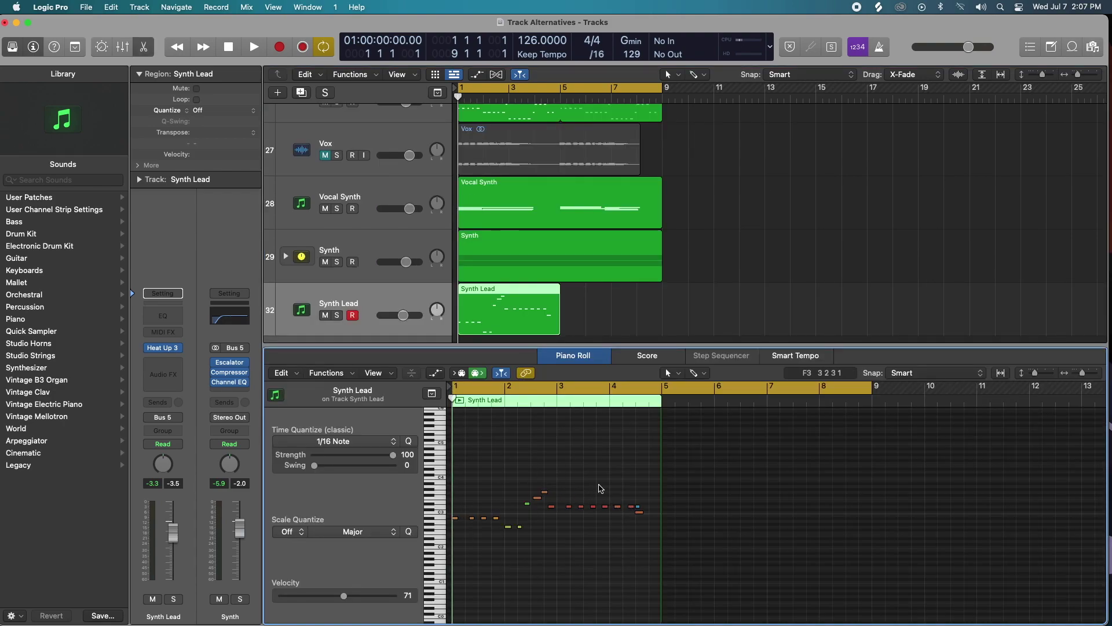
left_click(509, 300)
key("Delete")
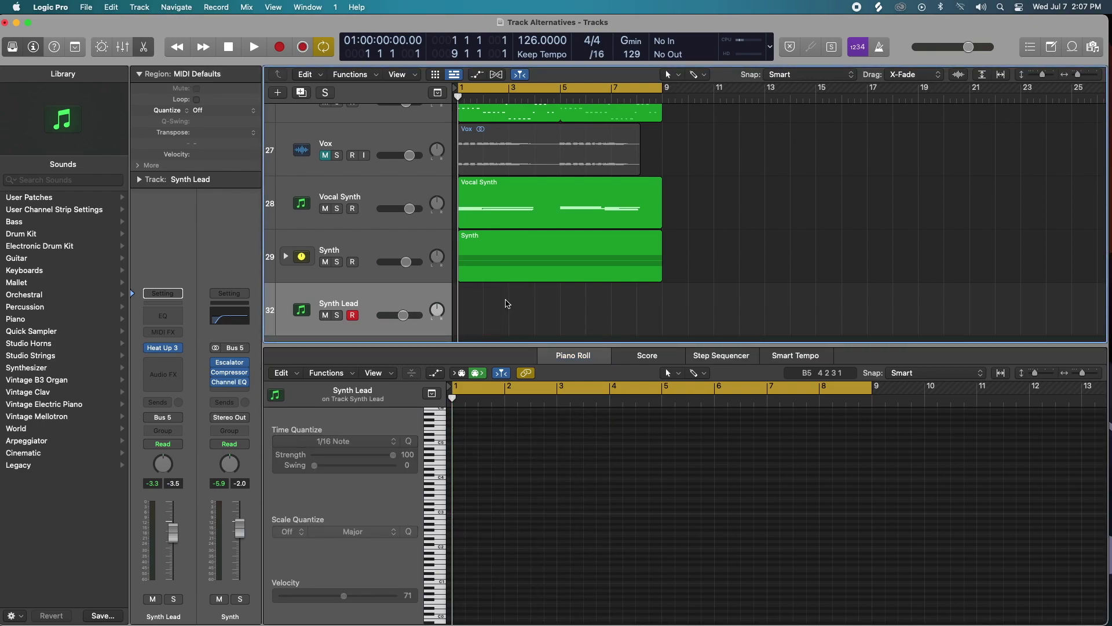
key("e")
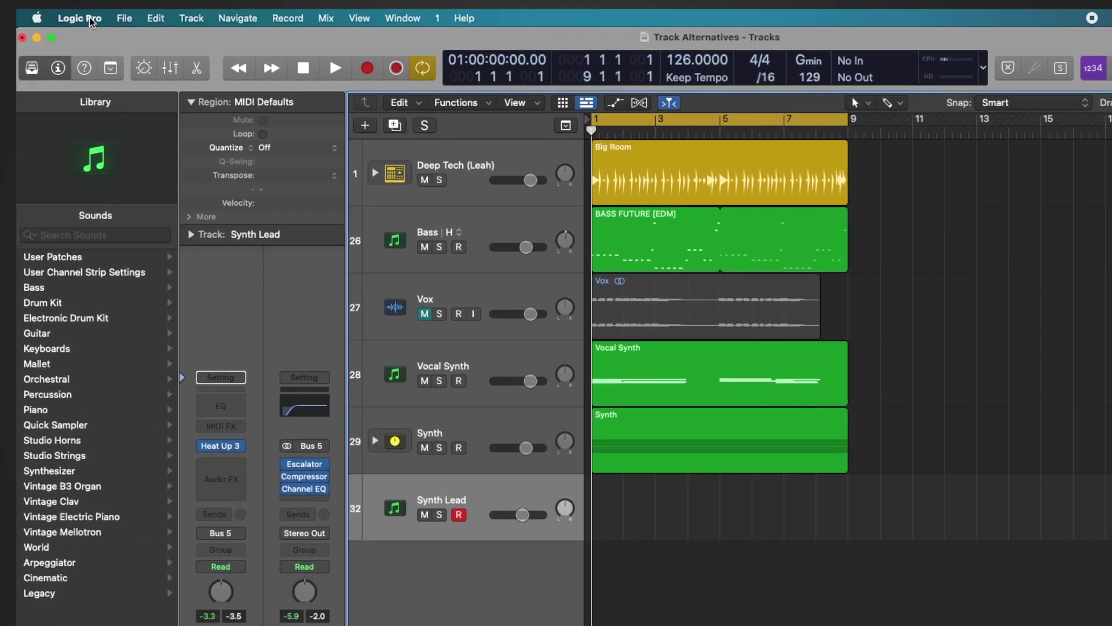
In Recording preferences, set MIDI Cycle on to Create Track Alternatives
left_click(58, 7)
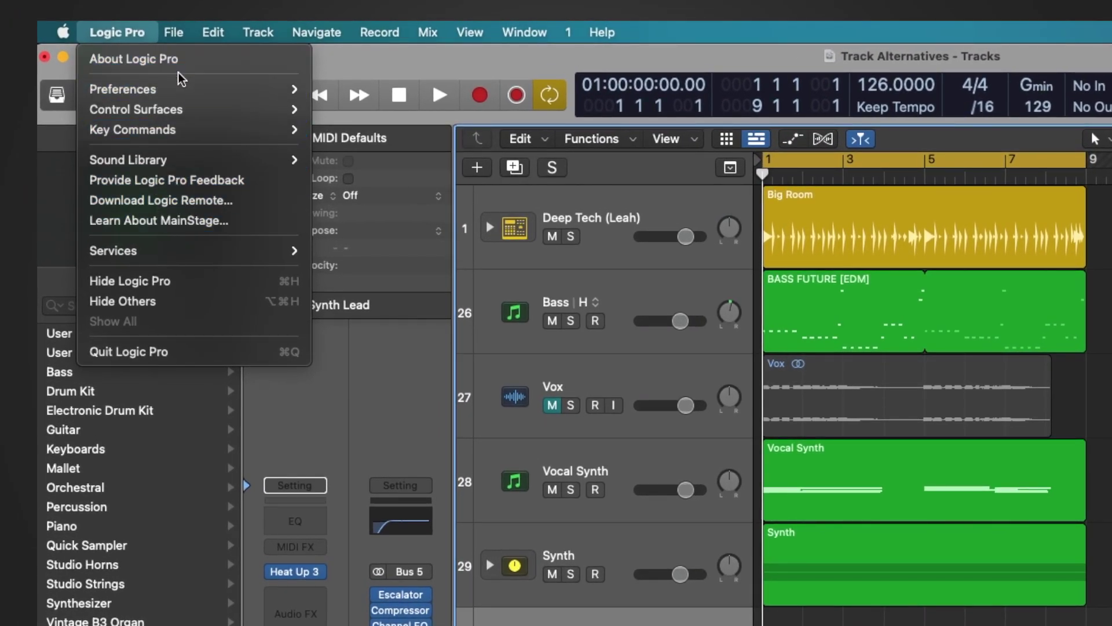
mouse_move(168, 84)
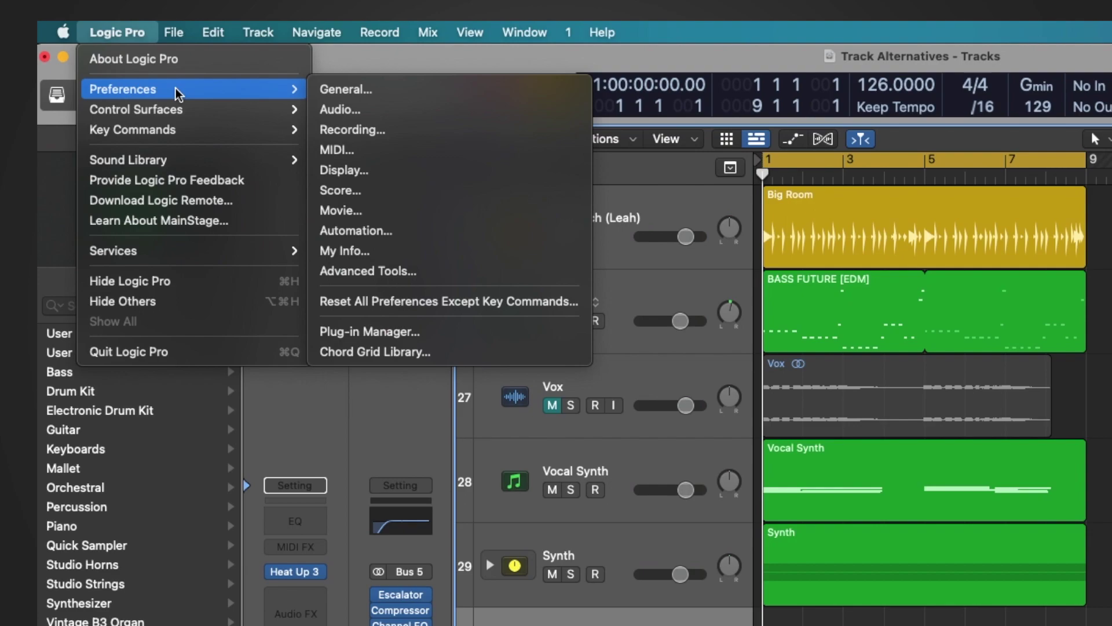
left_click(359, 130)
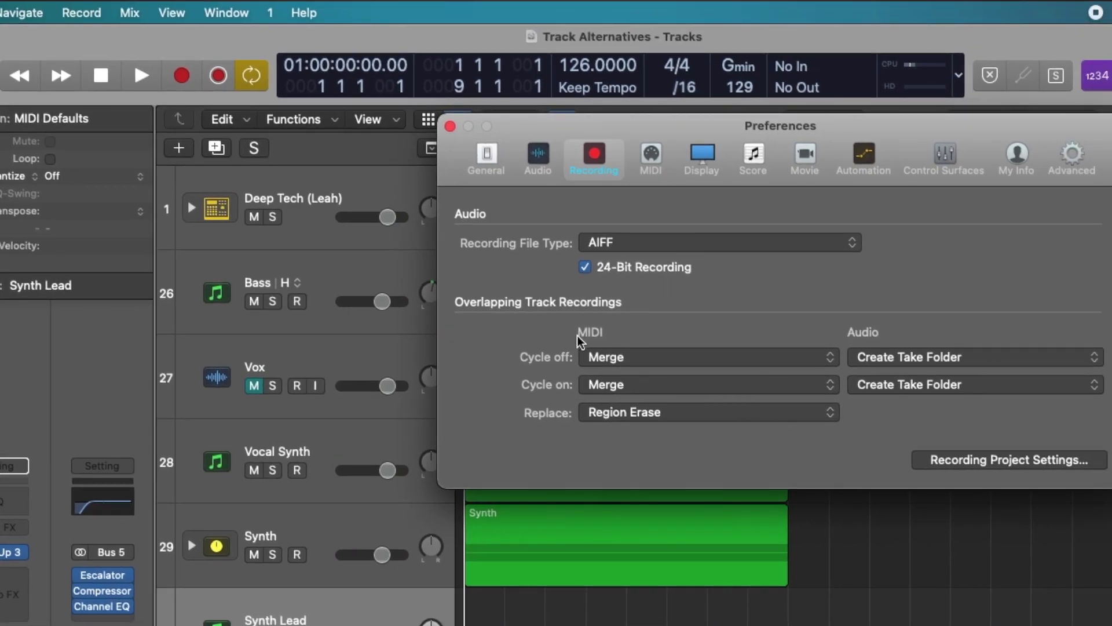
left_click(689, 385)
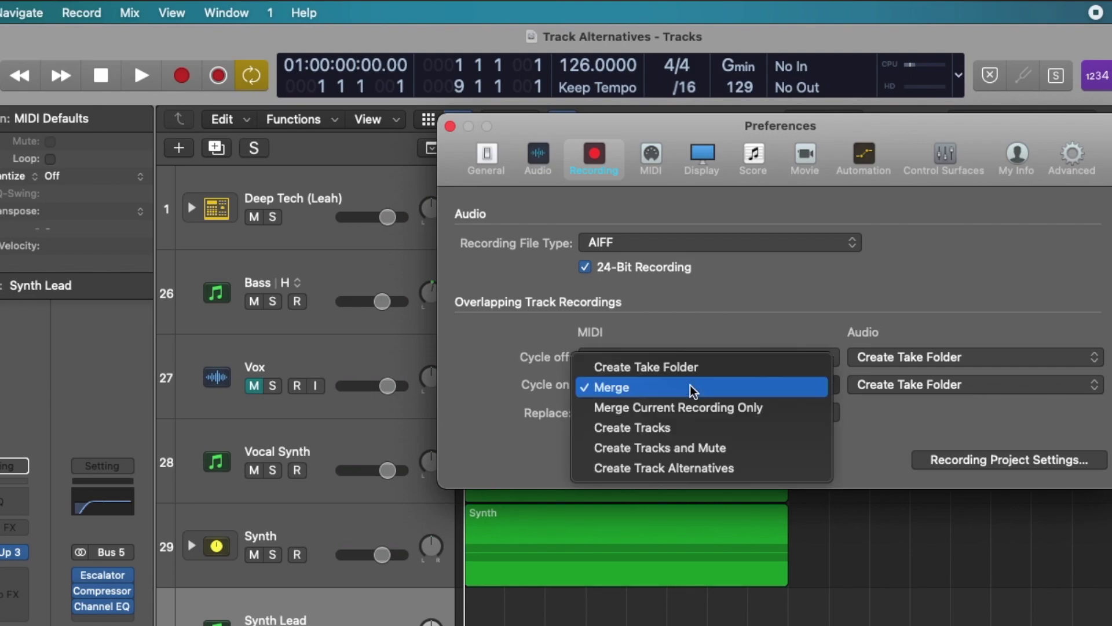
left_click(707, 466)
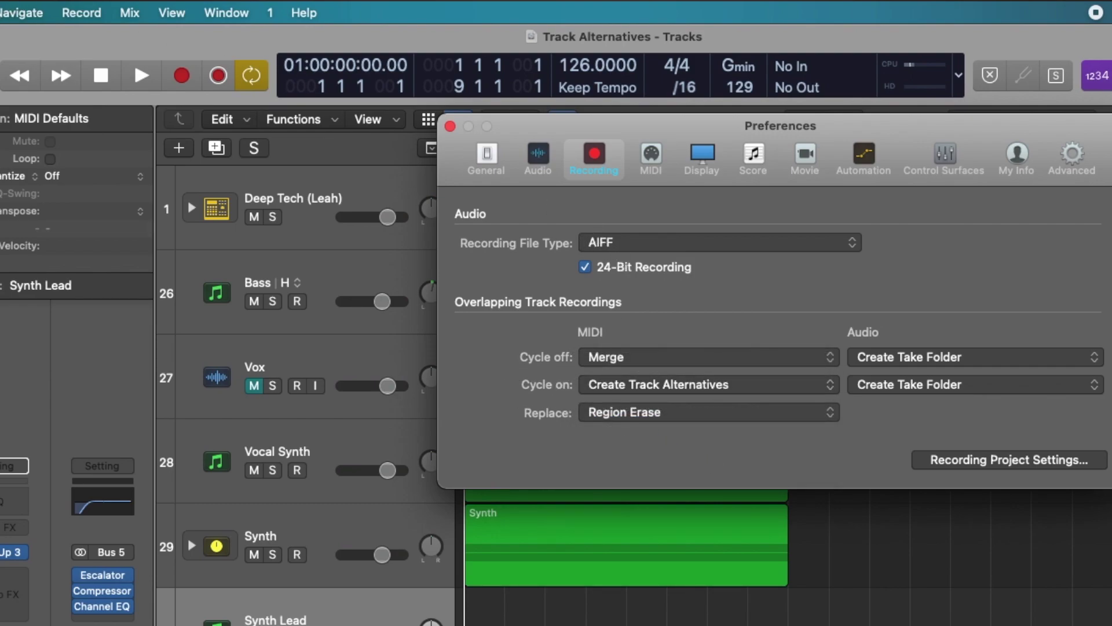
Keep Audio Cycle on as Create Take Folder and close the preferences window
left_click(85, 15)
mouse_move(113, 72)
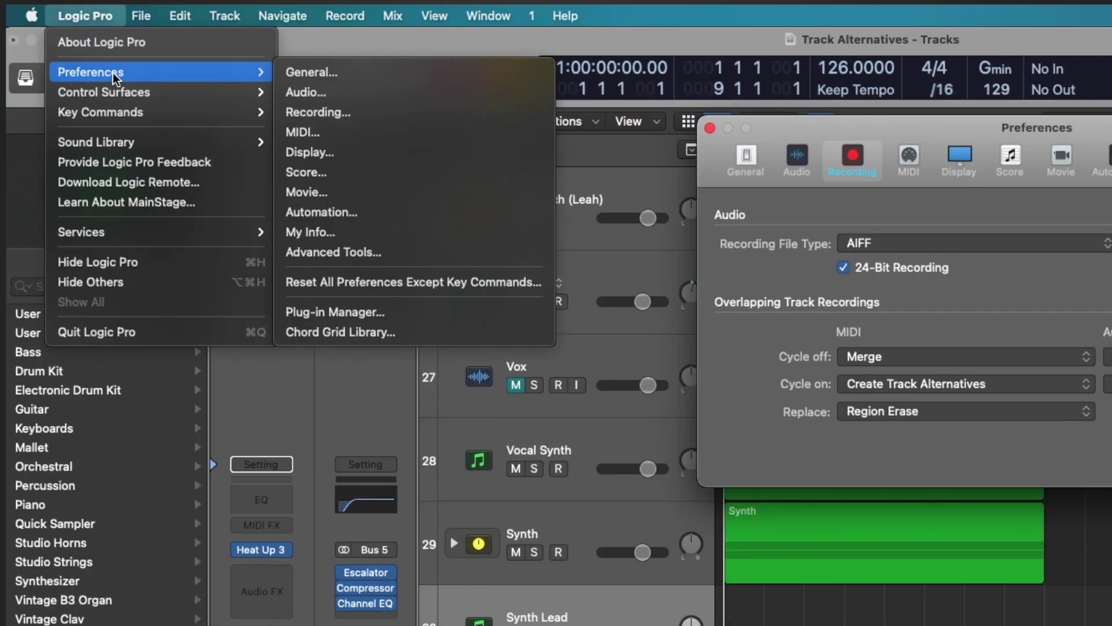
left_click(338, 113)
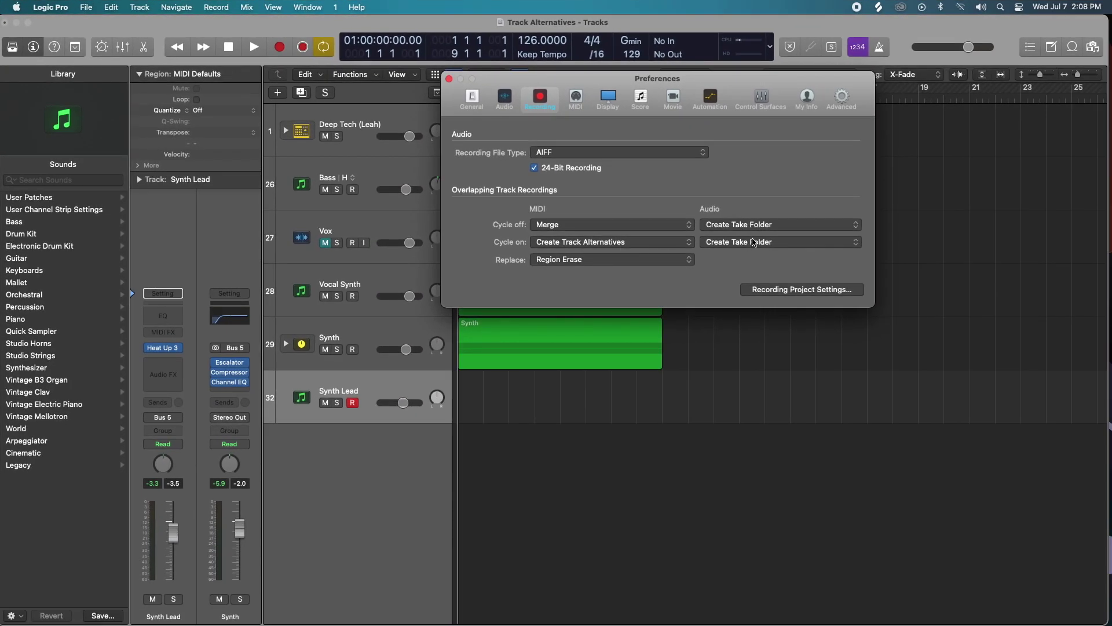
left_click(733, 244)
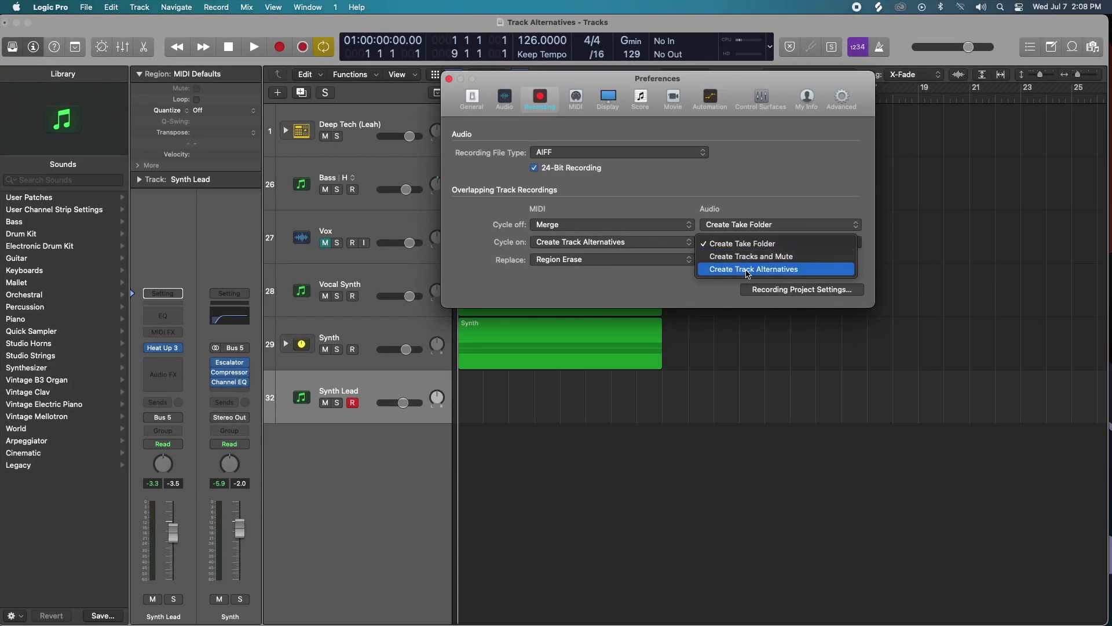
left_click(753, 195)
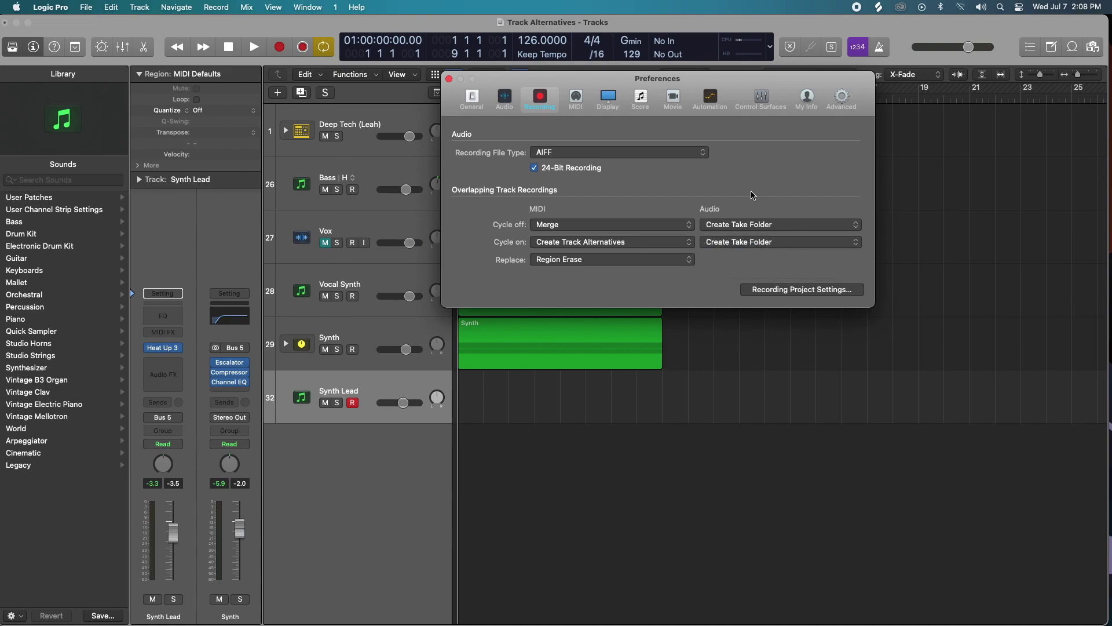
left_click(450, 80)
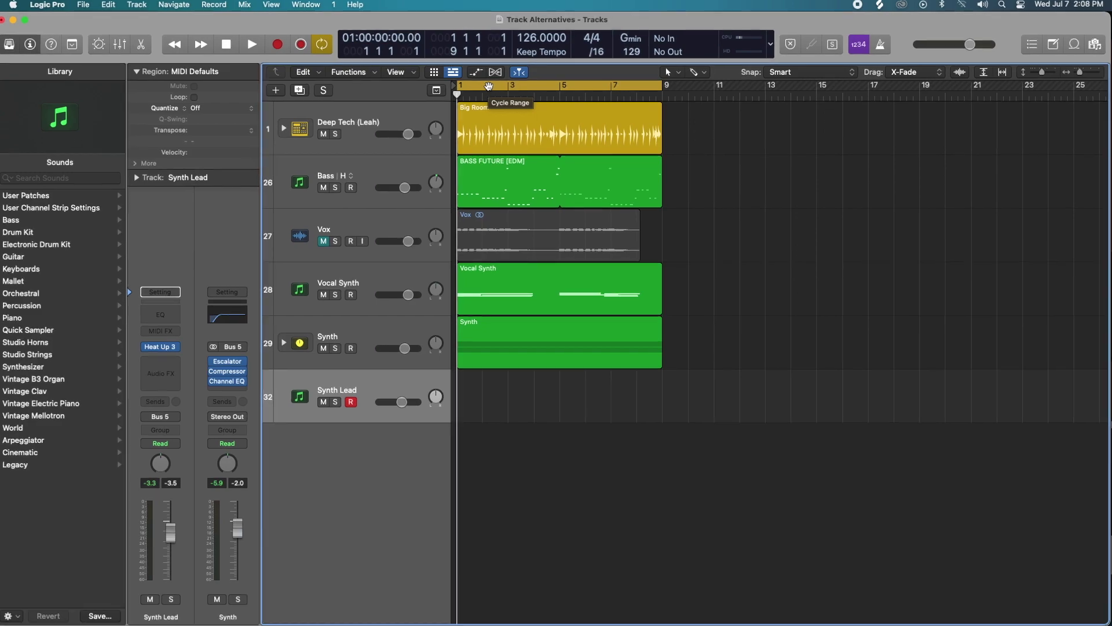
Record two cycle passes on Synth Lead, then stop recording
key("r")
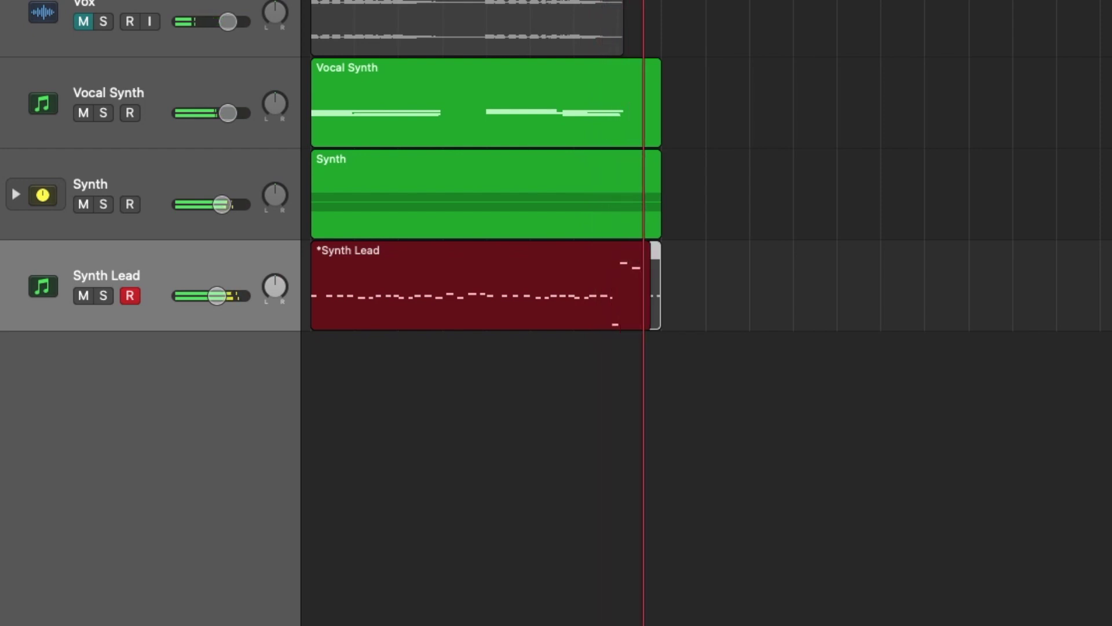
key("space")
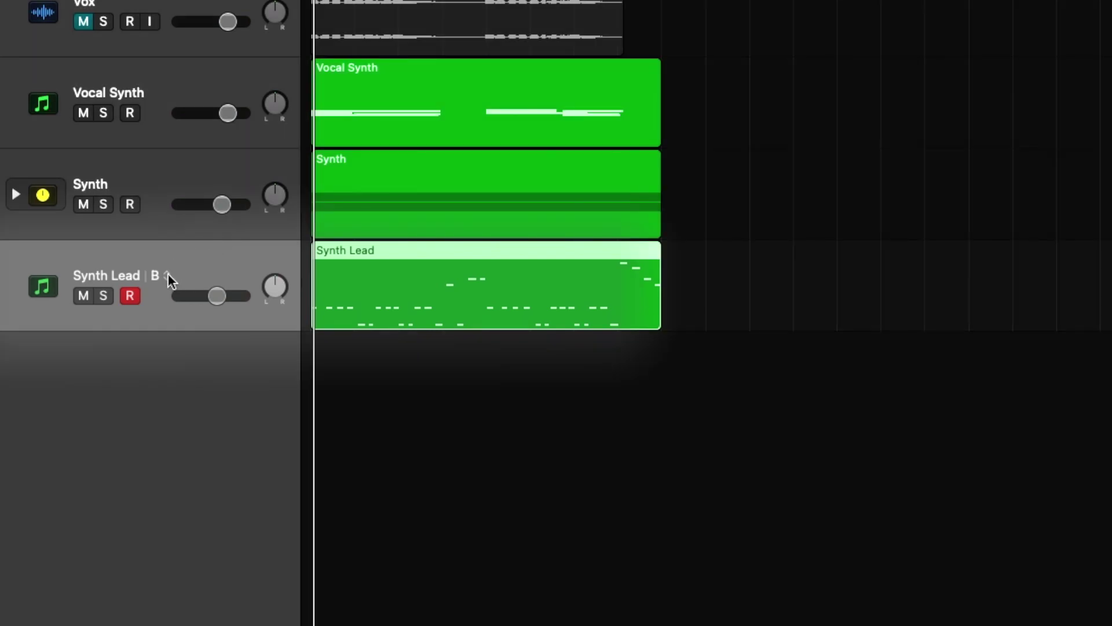
Toggle Synth Lead through alternatives A, B, then A, and open its region in the Piano Roll
left_click(167, 275)
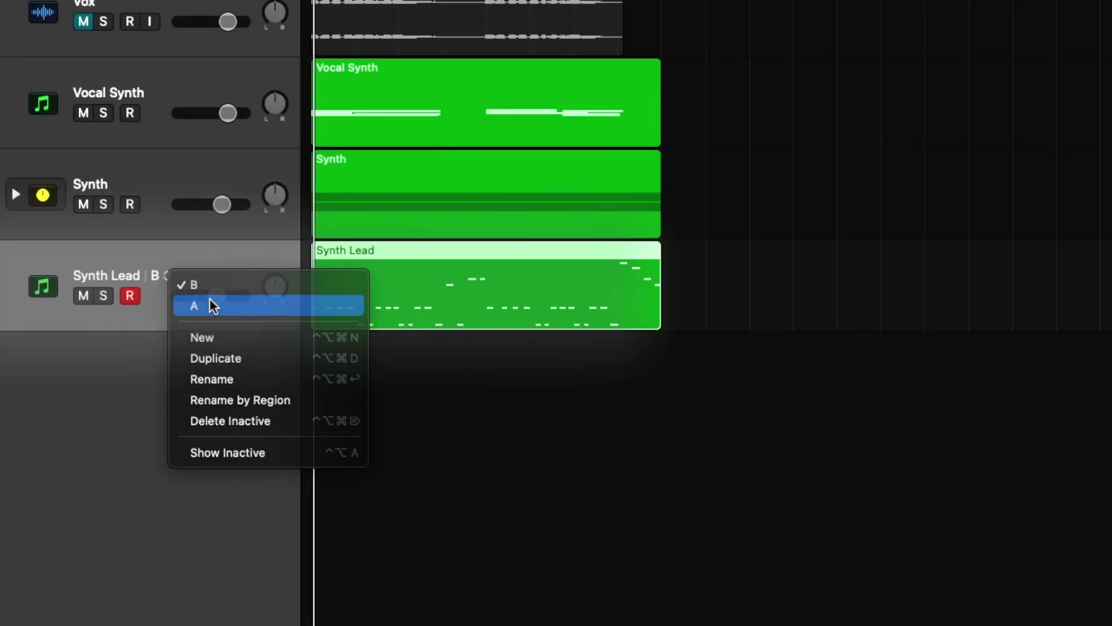
left_click(212, 306)
left_click(167, 275)
left_click(173, 278)
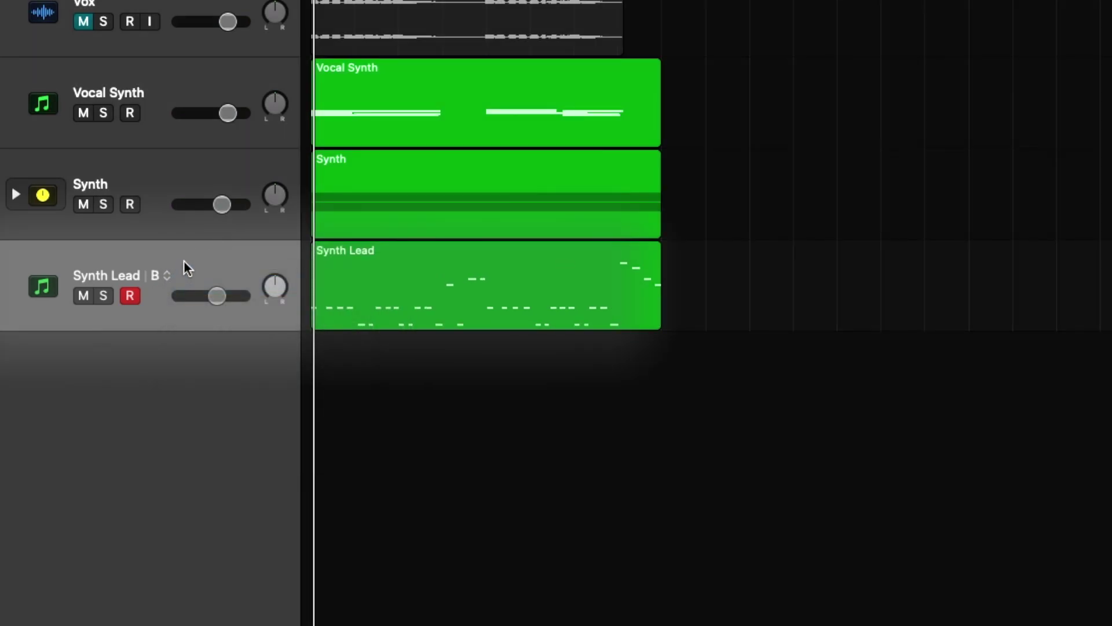
left_click(167, 275)
left_click(197, 307)
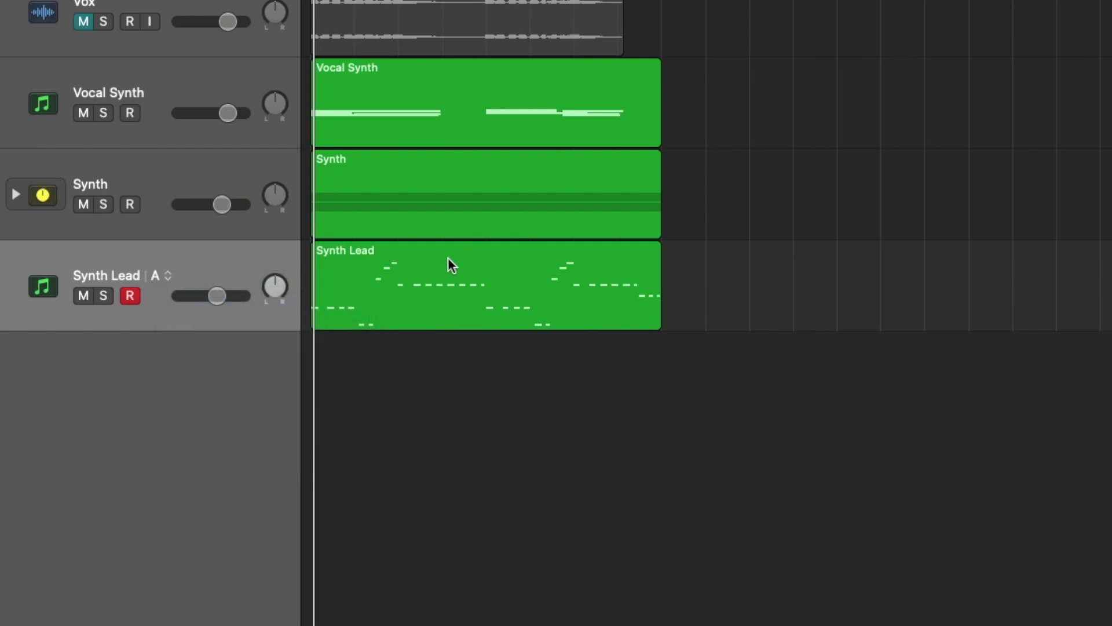
double_click(379, 271)
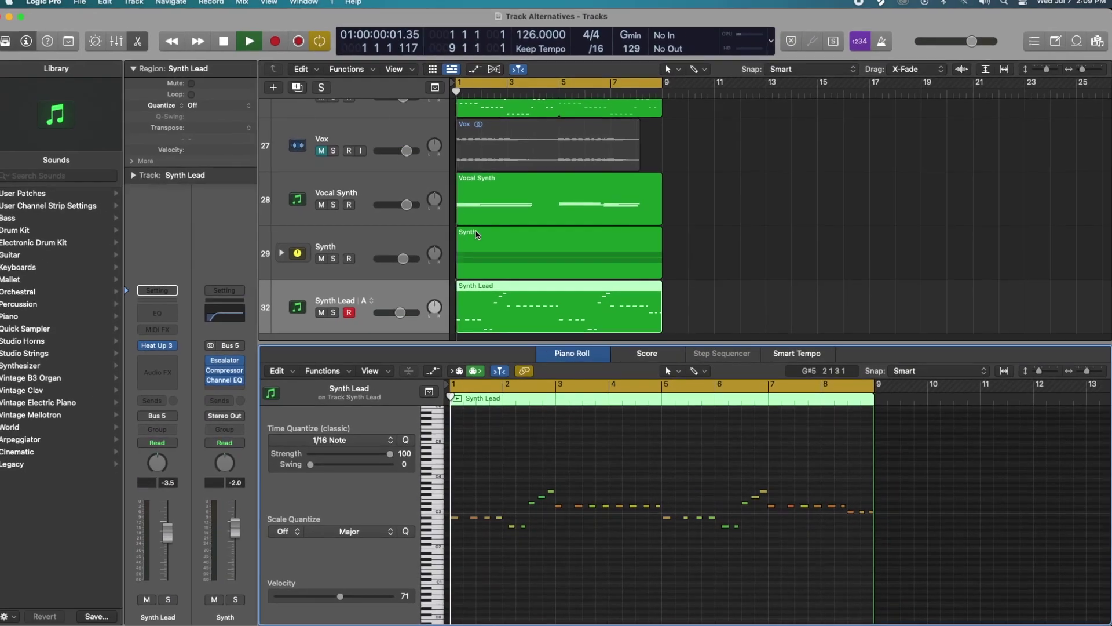
During playback, switch Synth Lead to alternative B, select its region for the Piano Roll, then stop
key("space")
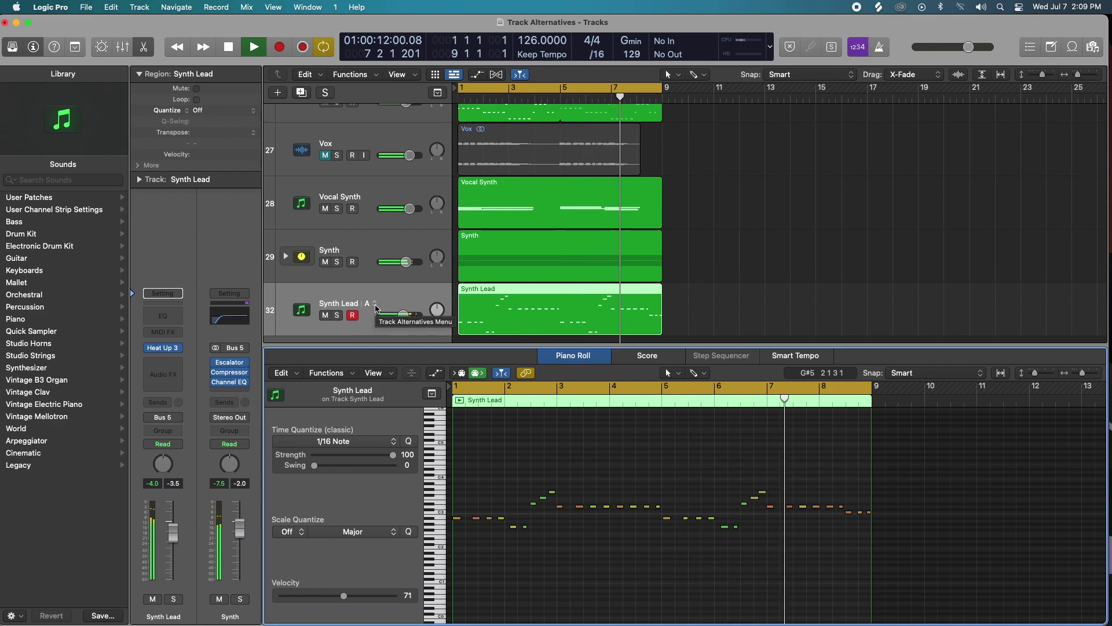
left_click(376, 308)
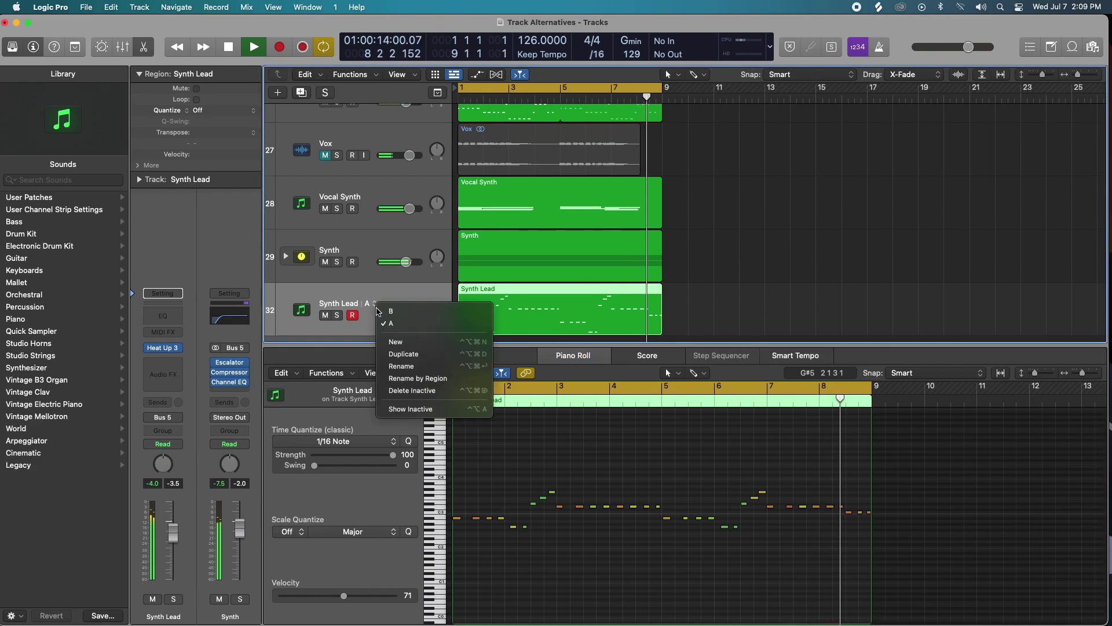
left_click(379, 311)
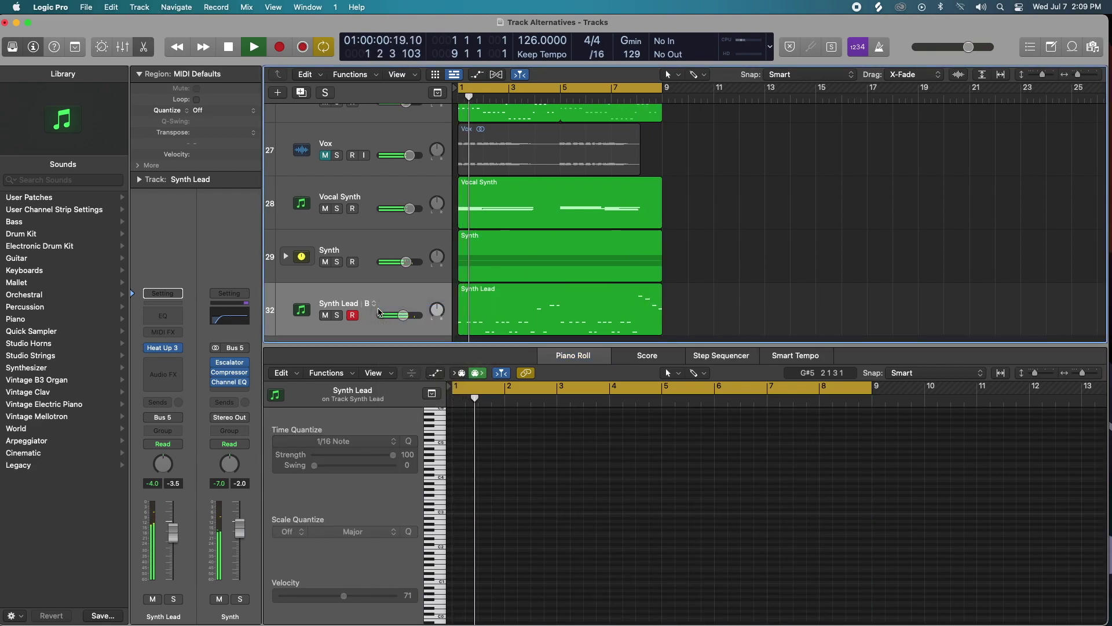
left_click(475, 308)
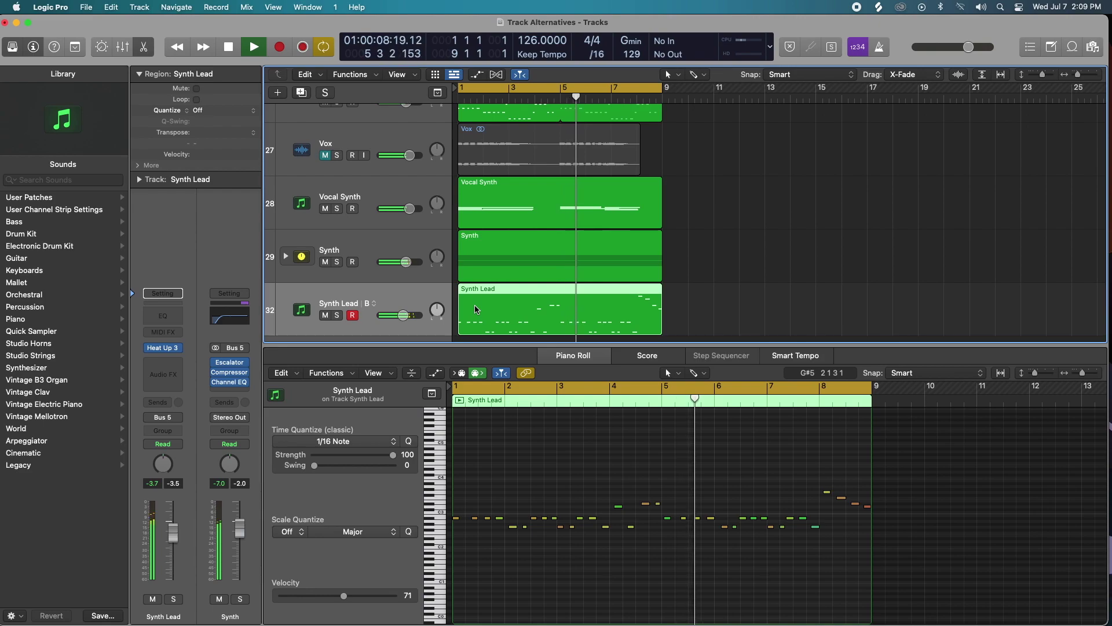
key("space")
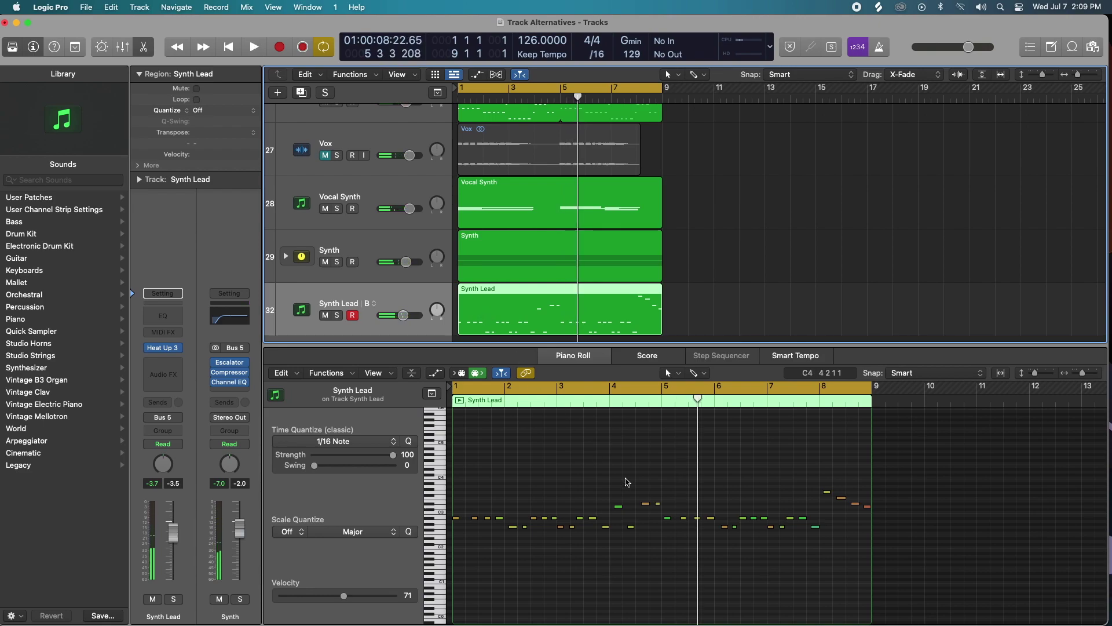